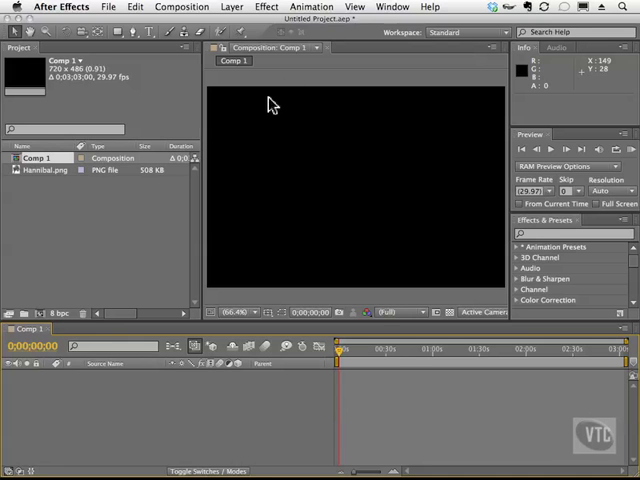
- Drag Hannibal.png from the Project panel into Comp 1 as a layer
{"action": "left_click", "coordinate": [58, 175]}
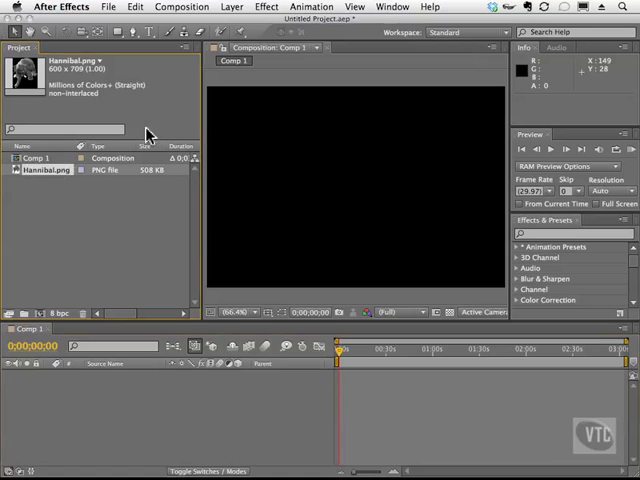
{"action": "left_click", "coordinate": [266, 7]}
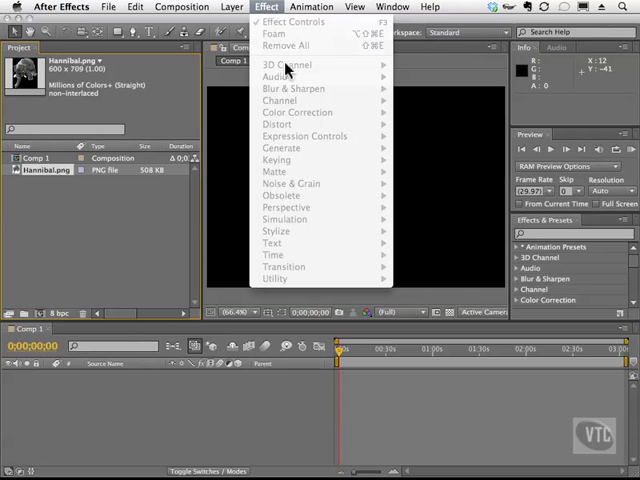
{"action": "left_click", "coordinate": [290, 36]}
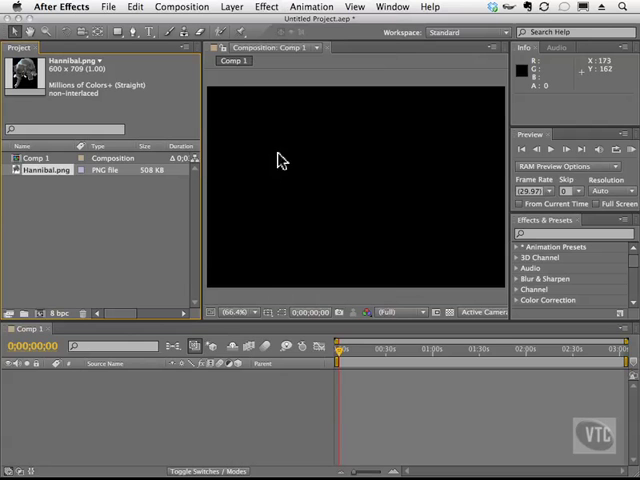
{"action": "left_click_drag", "start_coordinate": [55, 175], "coordinate": [58, 392]}
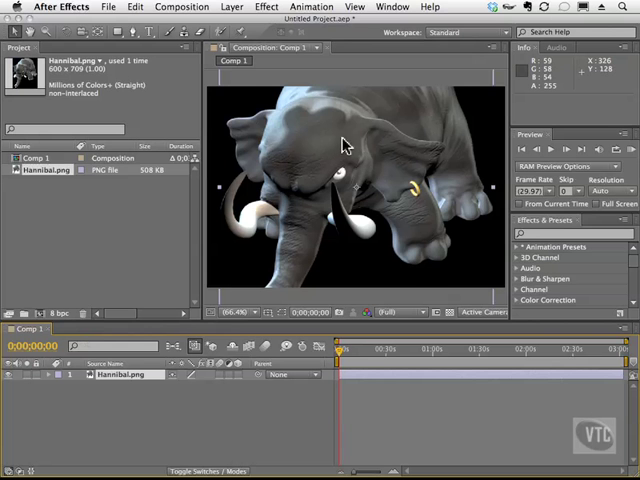
- Scale the elephant layer to roughly 81% by 66% and position it to fill the frame
{"action": "mouse_move", "coordinate": [350, 160]}
{"action": "left_mouse_down"}
{"action": "mouse_move", "coordinate": [355, 163]}
{"action": "mouse_move", "coordinate": [395, 133]}
{"action": "left_mouse_up"}
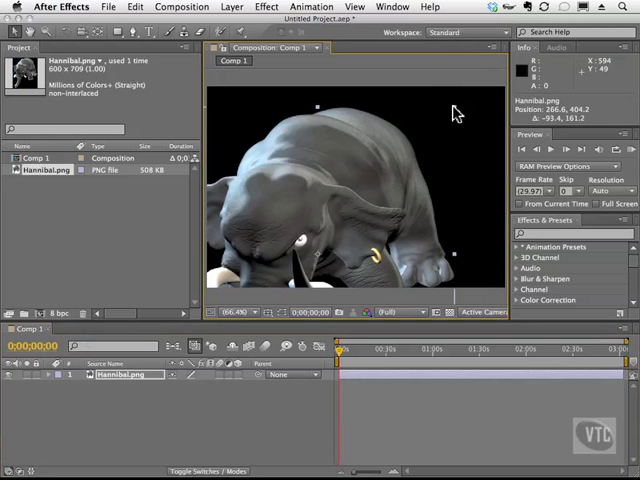
{"action": "mouse_move", "coordinate": [454, 104]}
{"action": "left_mouse_down"}
{"action": "mouse_move", "coordinate": [372, 188]}
{"action": "mouse_move", "coordinate": [404, 181]}
{"action": "left_mouse_up"}
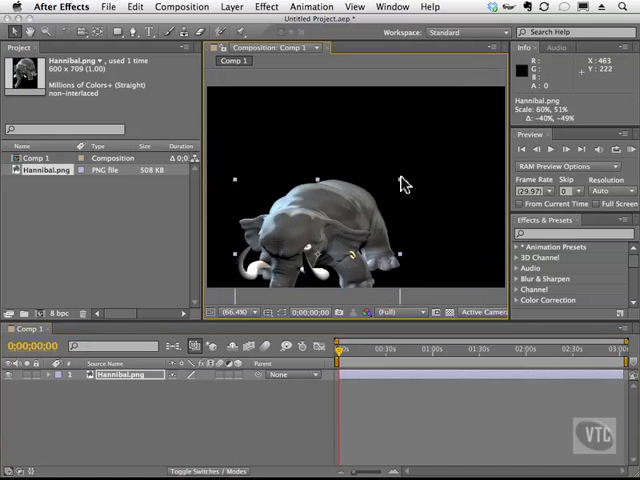
{"action": "left_click_drag", "start_coordinate": [353, 210], "coordinate": [468, 95]}
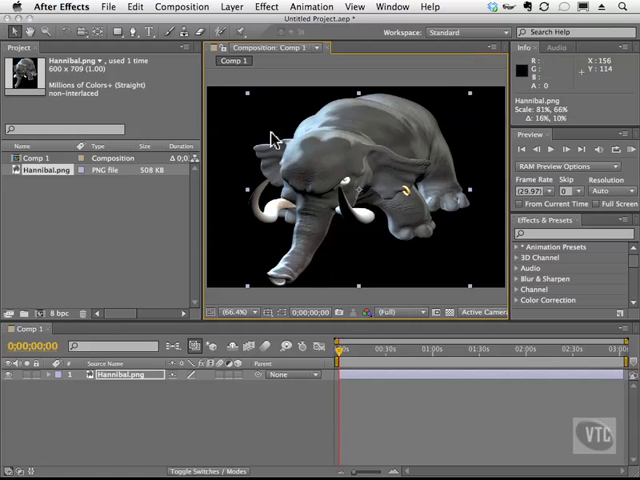
- Create Cyan Solid 1 with Make Comp Size so it covers the frame above the elephant
{"action": "left_click", "coordinate": [235, 9]}
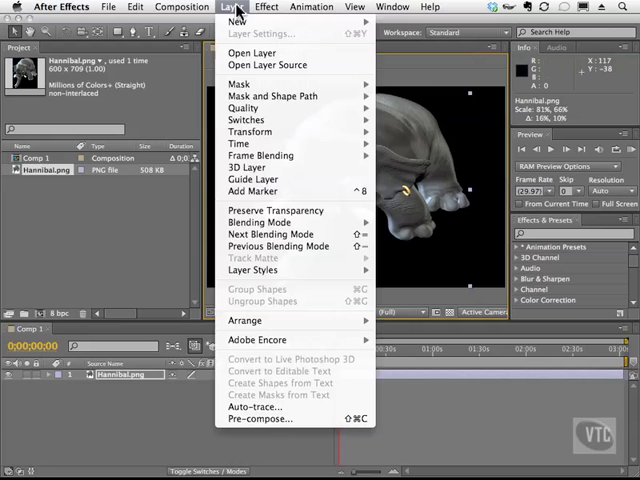
{"action": "mouse_move", "coordinate": [240, 21]}
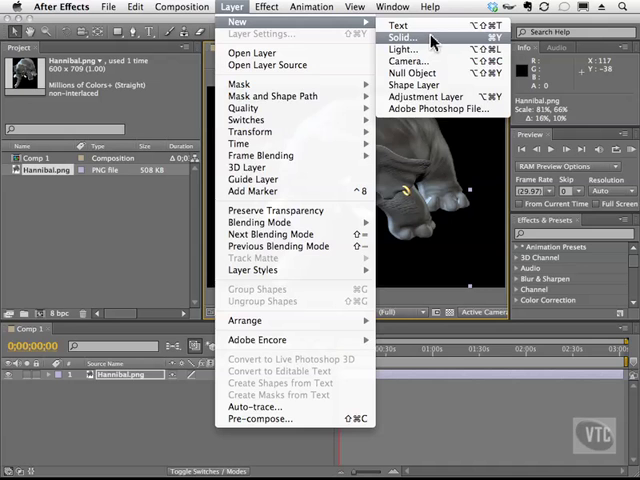
{"action": "left_click", "coordinate": [430, 40]}
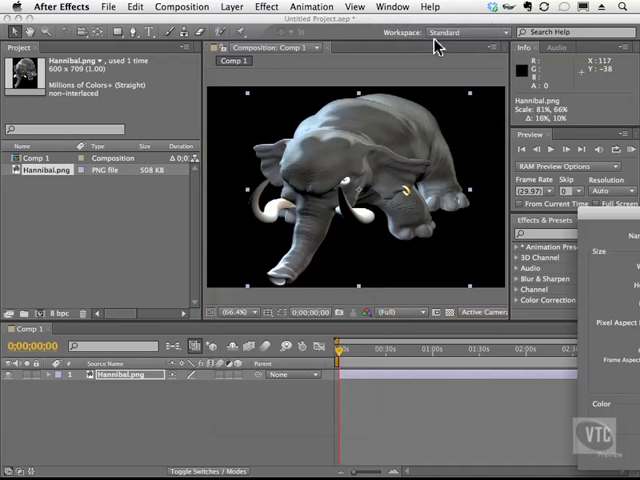
{"action": "left_click_drag", "start_coordinate": [586, 222], "coordinate": [208, 74]}
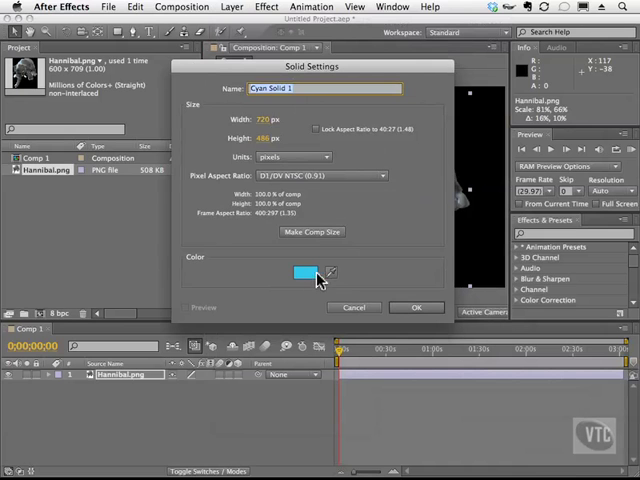
{"action": "left_click", "coordinate": [336, 236]}
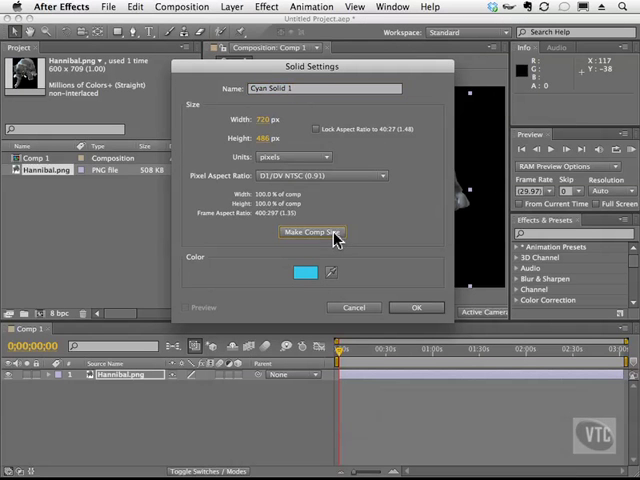
{"action": "left_click", "coordinate": [410, 307]}
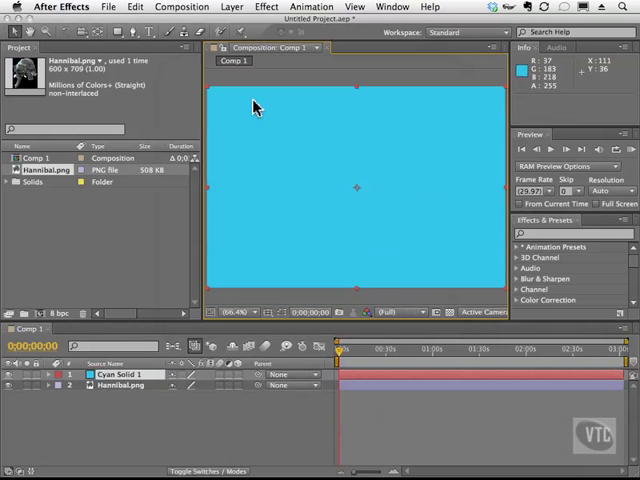
- Apply Simulation > Foam to Cyan Solid 1, hide Hannibal.png, and scrub forward until bubbles appear
{"action": "left_click", "coordinate": [272, 8]}
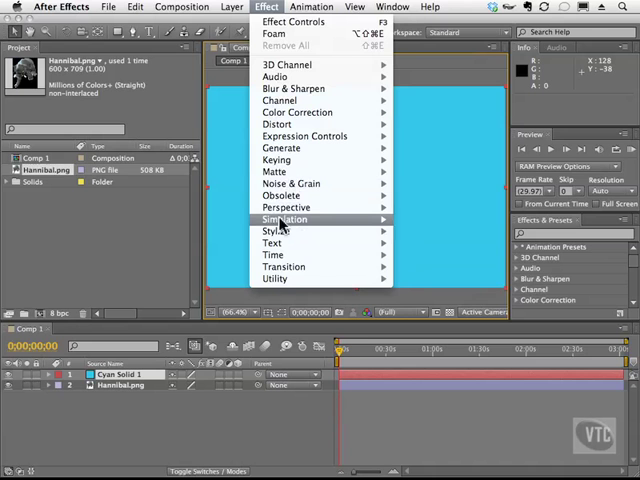
{"action": "mouse_move", "coordinate": [285, 219]}
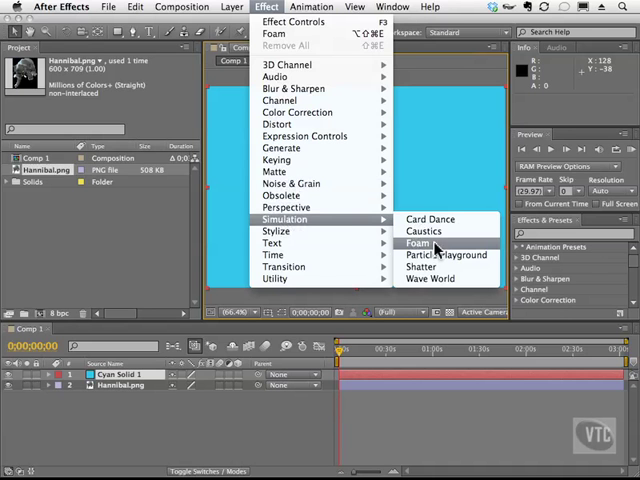
{"action": "left_click", "coordinate": [440, 247]}
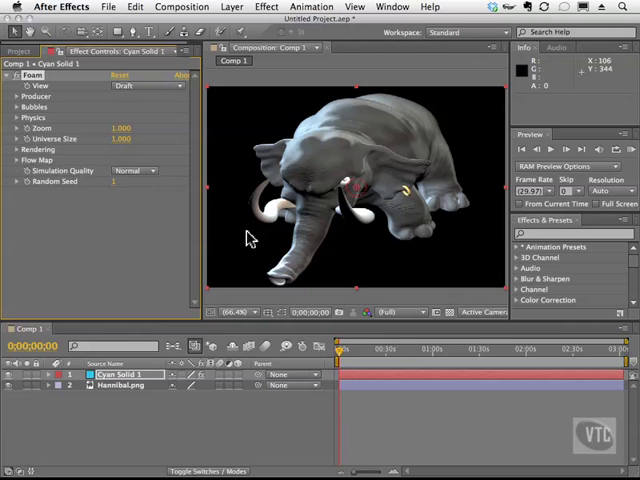
{"action": "left_click", "coordinate": [8, 386]}
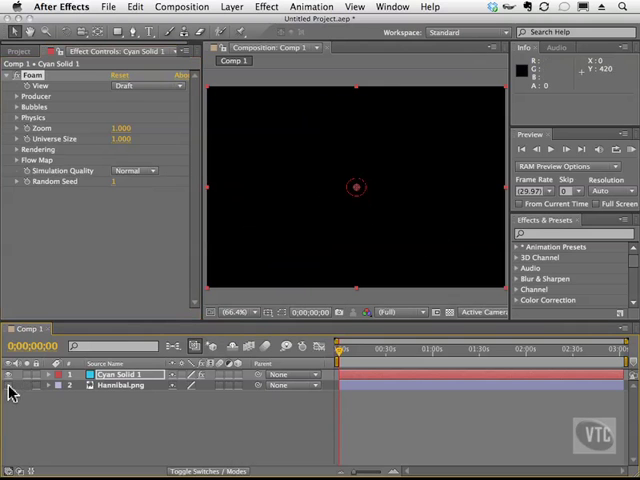
{"action": "left_click", "coordinate": [128, 374]}
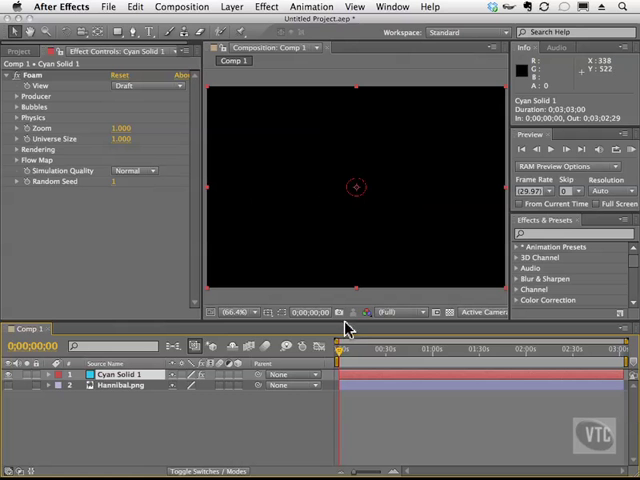
{"action": "mouse_move", "coordinate": [342, 350]}
{"action": "left_mouse_down"}
{"action": "mouse_move", "coordinate": [365, 352]}
{"action": "mouse_move", "coordinate": [338, 352]}
{"action": "mouse_move", "coordinate": [351, 358]}
{"action": "left_mouse_up"}
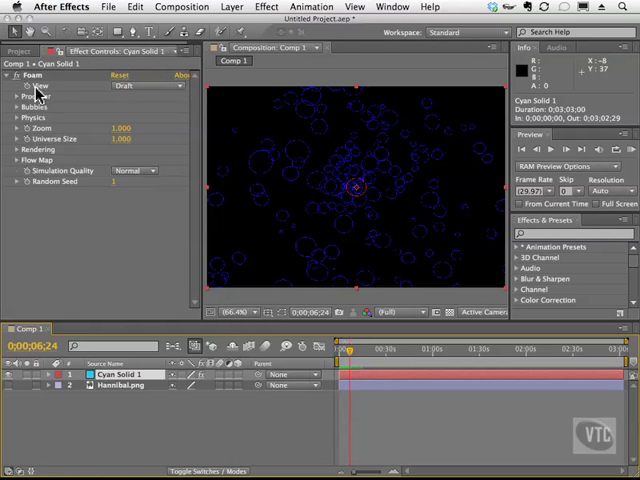
- Set Foam's View from Draft to Rendered
{"action": "left_click", "coordinate": [182, 88]}
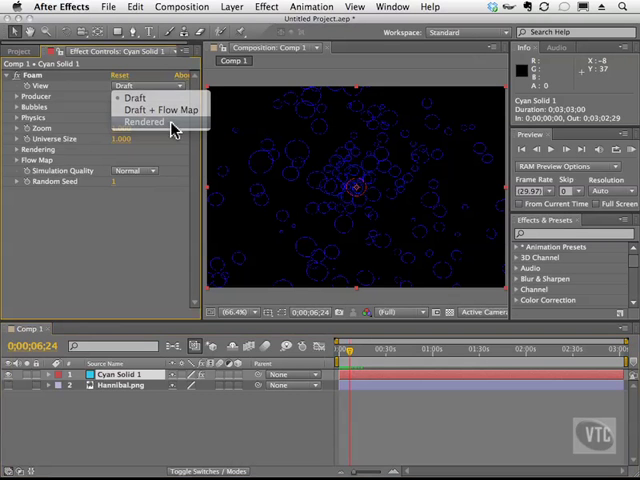
{"action": "left_click", "coordinate": [148, 122]}
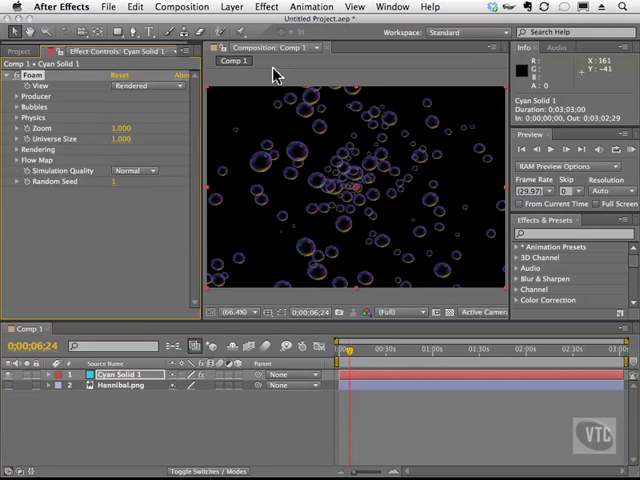
- Set Producer X Size to 0.049 and Y Size to 0.073 so bubbles spawn from a wider area
{"action": "left_click", "coordinate": [20, 97]}
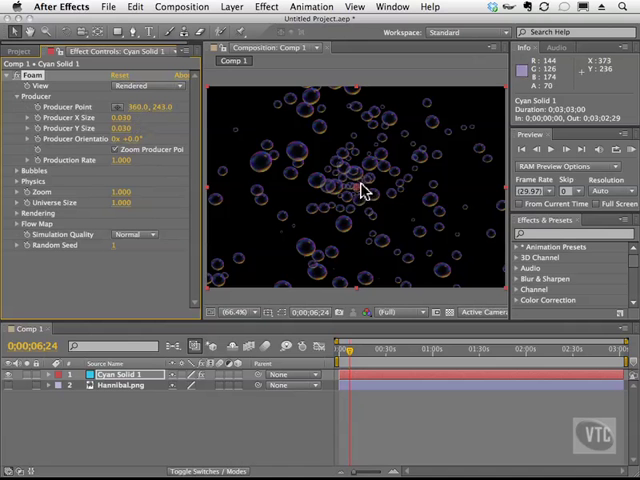
{"action": "mouse_move", "coordinate": [121, 117]}
{"action": "left_mouse_down"}
{"action": "mouse_move", "coordinate": [149, 117]}
{"action": "mouse_move", "coordinate": [135, 117]}
{"action": "left_mouse_up"}
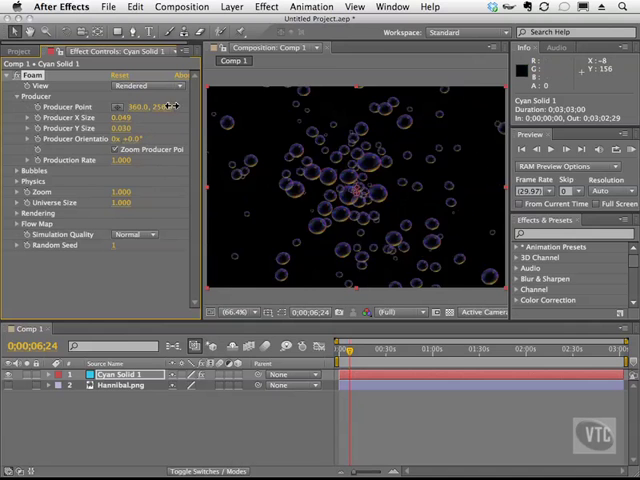
{"action": "left_click_drag", "start_coordinate": [172, 107], "coordinate": [160, 112]}
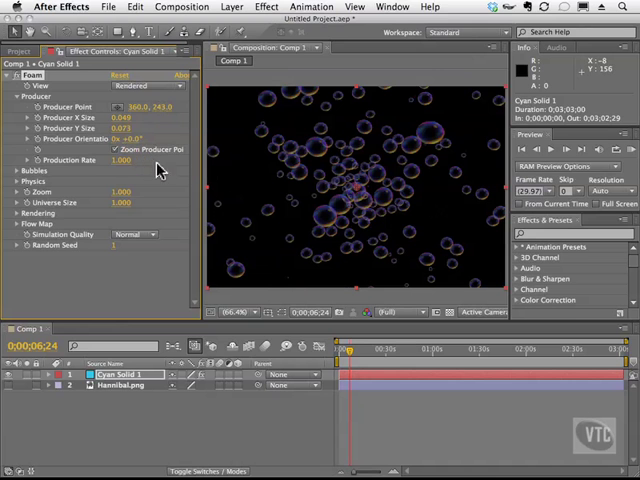
{"action": "left_click", "coordinate": [19, 96]}
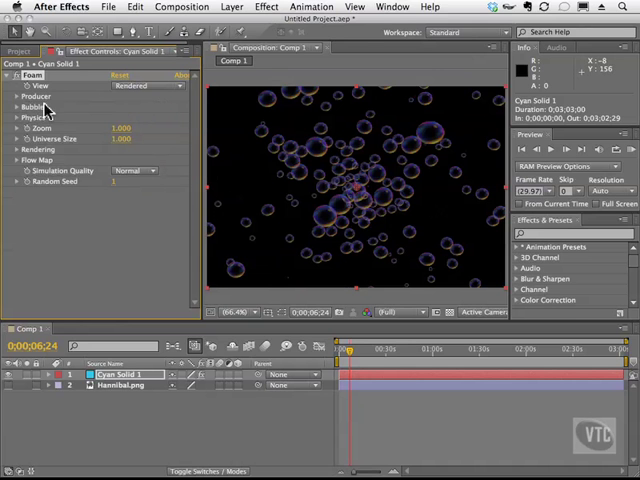
- Set bubble Size to about 0.69 and Size Variance to about 1.05
{"action": "left_click", "coordinate": [19, 107]}
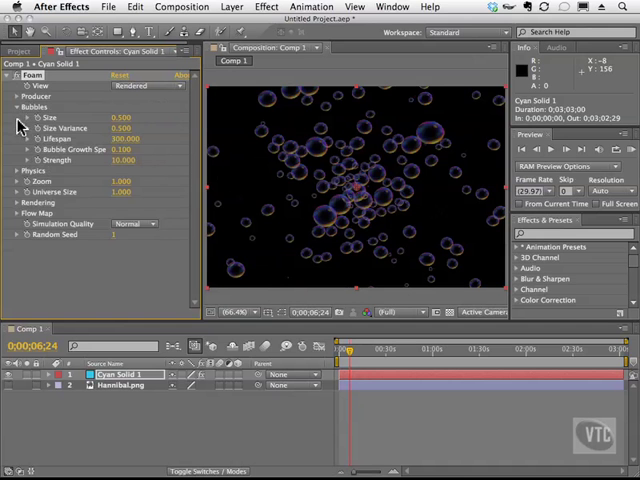
{"action": "left_click", "coordinate": [30, 118]}
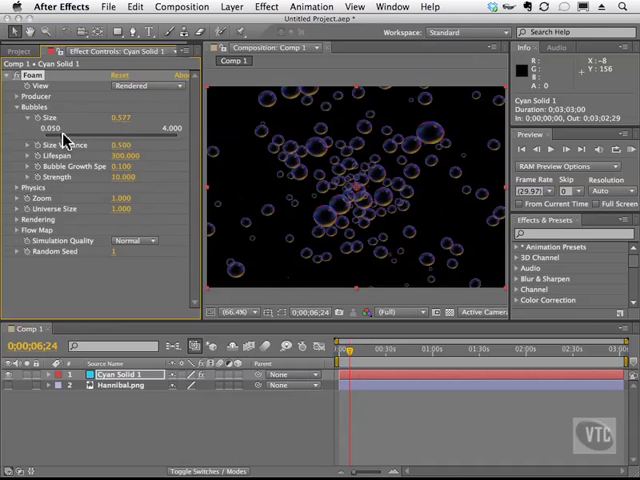
{"action": "mouse_move", "coordinate": [62, 131]}
{"action": "left_mouse_down"}
{"action": "mouse_move", "coordinate": [127, 145]}
{"action": "mouse_move", "coordinate": [37, 148]}
{"action": "left_mouse_up"}
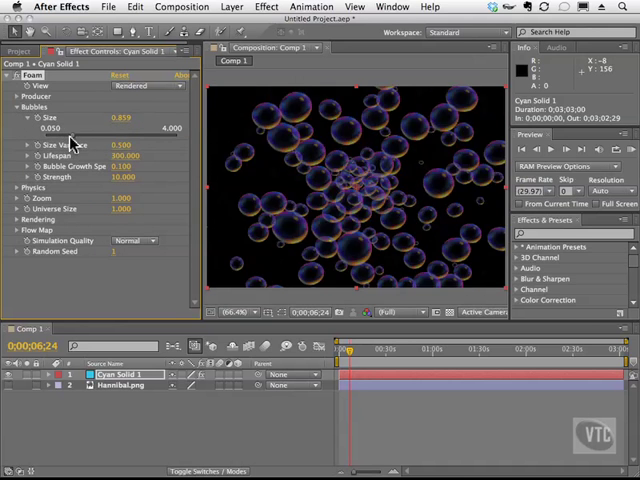
{"action": "left_click", "coordinate": [30, 145]}
{"action": "mouse_move", "coordinate": [75, 158]}
{"action": "left_mouse_down"}
{"action": "mouse_move", "coordinate": [124, 170]}
{"action": "mouse_move", "coordinate": [120, 160]}
{"action": "left_mouse_up"}
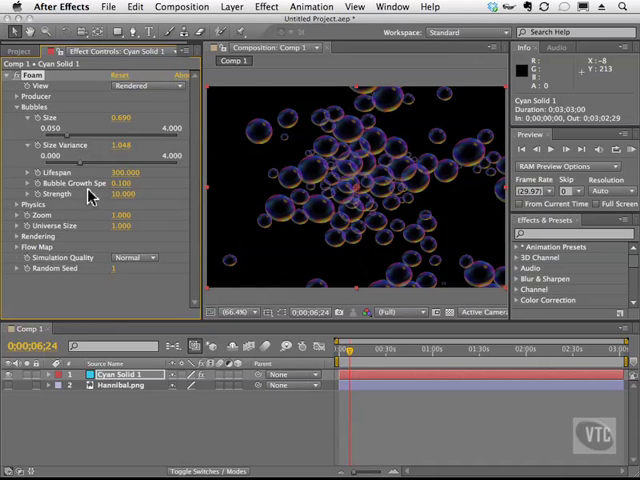
{"action": "left_click", "coordinate": [27, 184]}
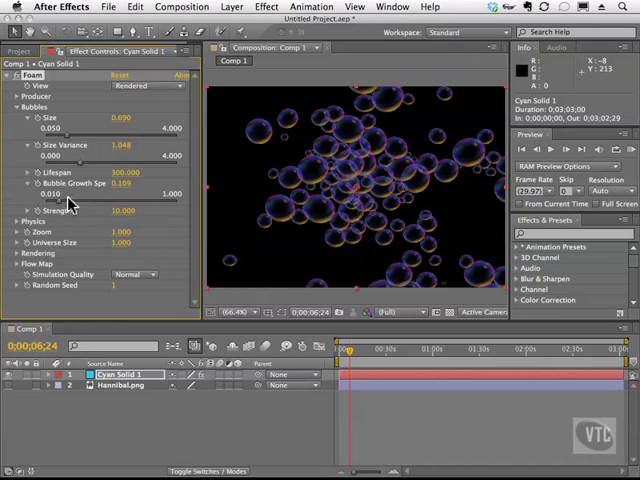
- In Physics, set wind speed 7 and wind direction 224°
{"action": "left_click", "coordinate": [18, 108]}
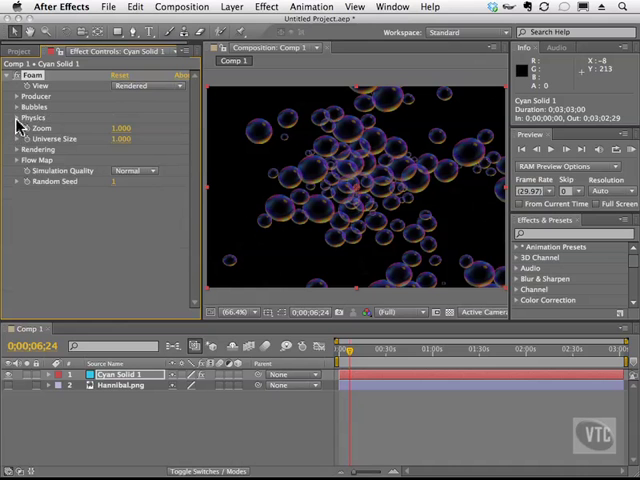
{"action": "left_click", "coordinate": [18, 118]}
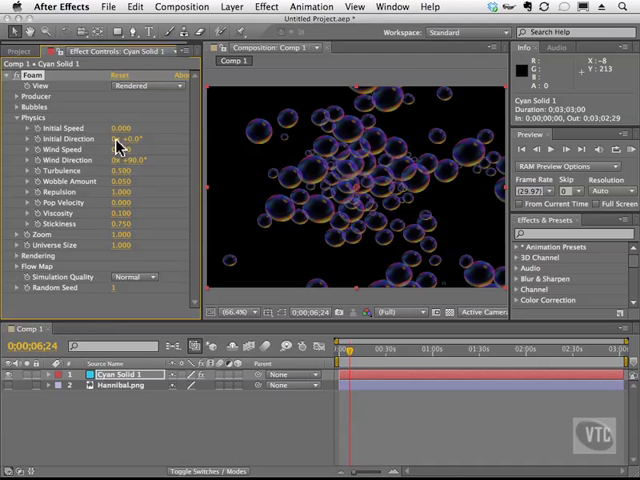
{"action": "mouse_move", "coordinate": [120, 149]}
{"action": "left_mouse_down"}
{"action": "mouse_move", "coordinate": [152, 148]}
{"action": "mouse_move", "coordinate": [107, 149]}
{"action": "mouse_move", "coordinate": [145, 148]}
{"action": "left_mouse_up"}
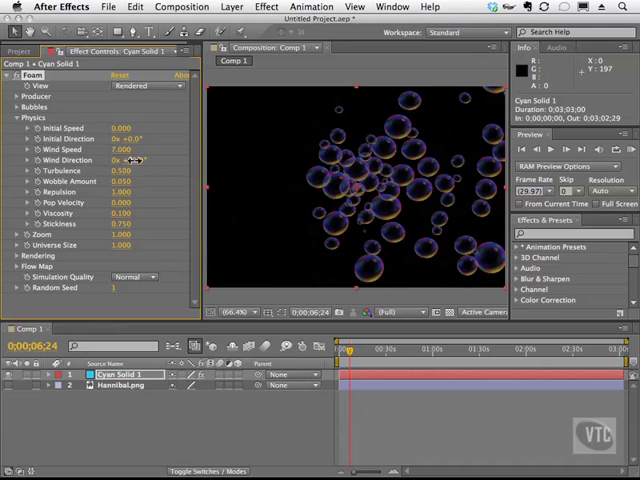
{"action": "left_click_drag", "start_coordinate": [135, 160], "coordinate": [207, 150]}
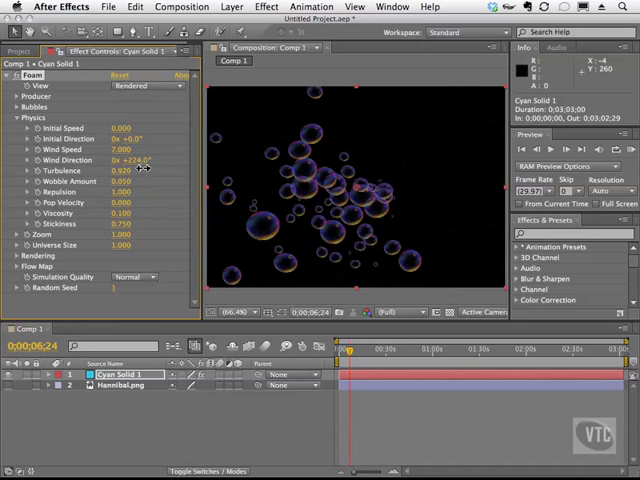
- Set wobble 0.078, repulsion 0.81, pop velocity 2 and stickiness 0.79
{"action": "left_click_drag", "start_coordinate": [120, 181], "coordinate": [140, 181]}
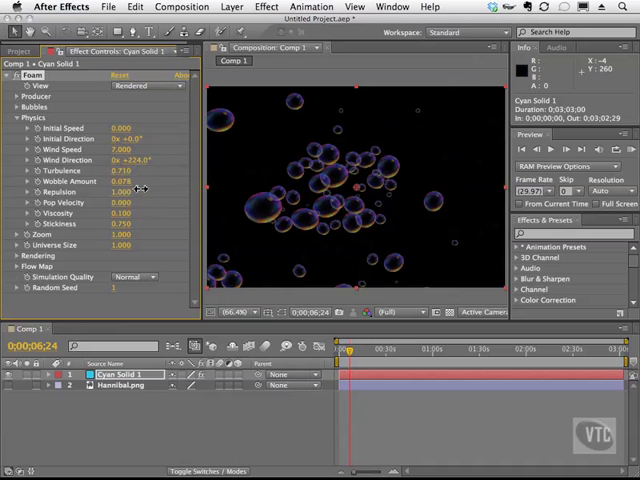
{"action": "left_click_drag", "start_coordinate": [140, 191], "coordinate": [128, 191]}
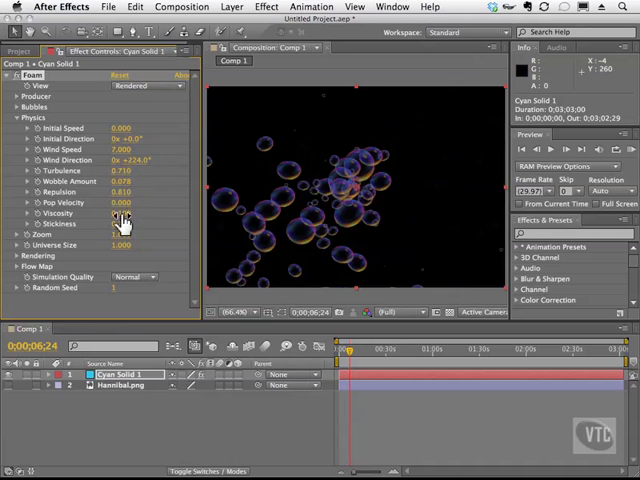
{"action": "left_click_drag", "start_coordinate": [120, 202], "coordinate": [140, 202]}
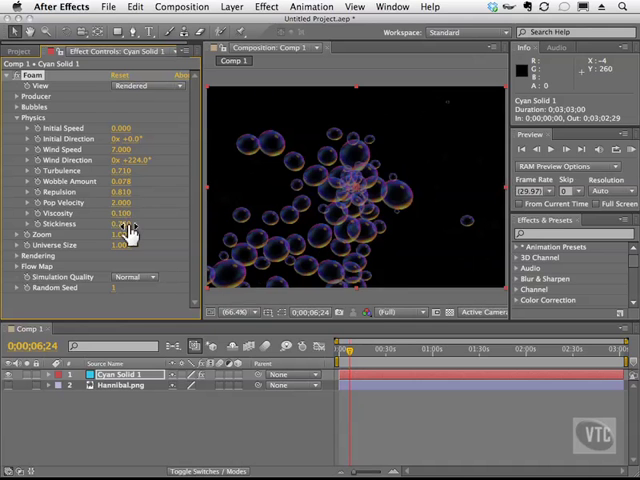
{"action": "mouse_move", "coordinate": [122, 223]}
{"action": "left_mouse_down"}
{"action": "mouse_move", "coordinate": [161, 221]}
{"action": "mouse_move", "coordinate": [140, 223]}
{"action": "left_mouse_up"}
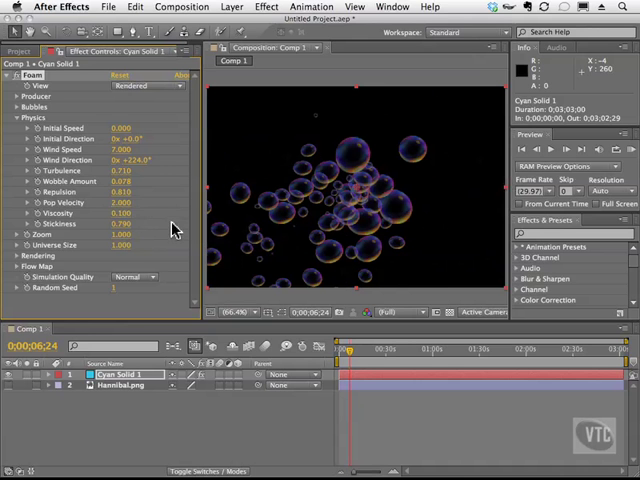
- Set the foam Zoom to 0.951
{"action": "left_click", "coordinate": [19, 118]}
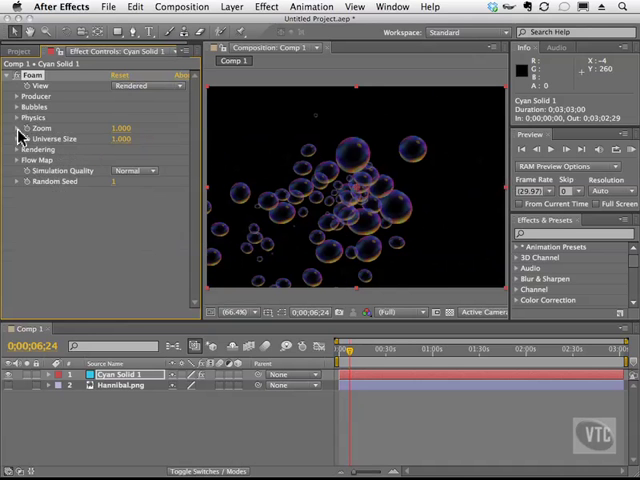
{"action": "left_click", "coordinate": [19, 129]}
{"action": "mouse_move", "coordinate": [40, 145]}
{"action": "left_mouse_down"}
{"action": "mouse_move", "coordinate": [140, 148]}
{"action": "mouse_move", "coordinate": [50, 146]}
{"action": "mouse_move", "coordinate": [63, 146]}
{"action": "left_mouse_up"}
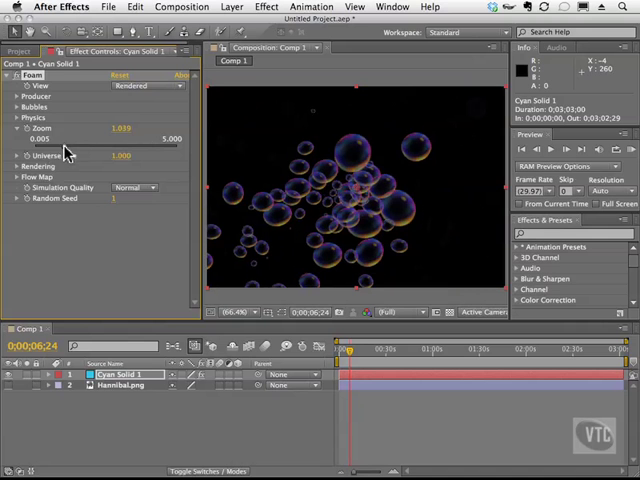
{"action": "left_click", "coordinate": [18, 130]}
{"action": "left_click", "coordinate": [18, 150]}
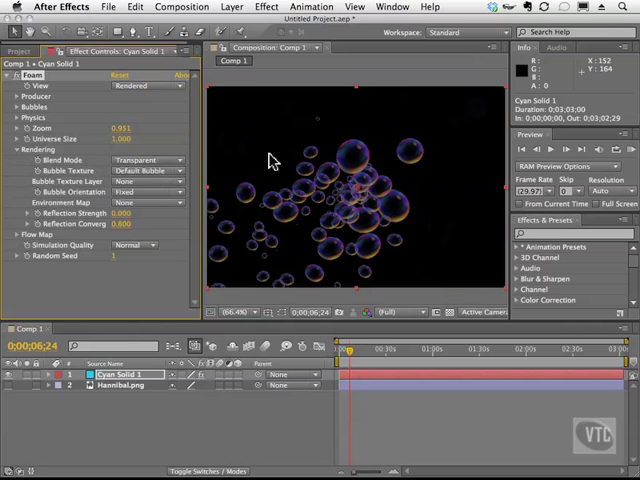
- Try the Amber Bock, Water Beads and Cartoon Coffee bubble textures
{"action": "left_click", "coordinate": [180, 171]}
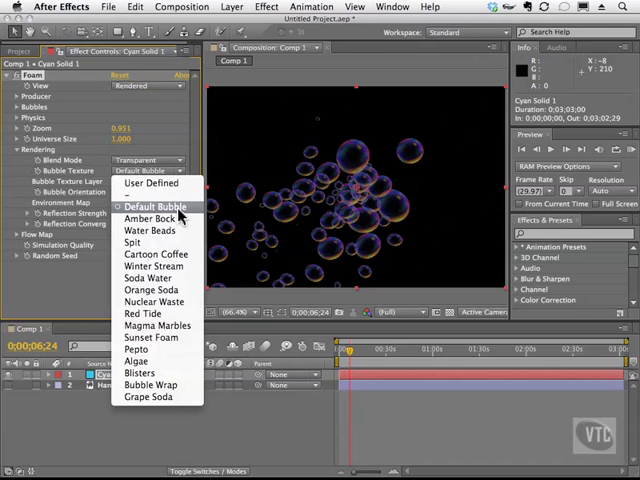
{"action": "left_click", "coordinate": [182, 219]}
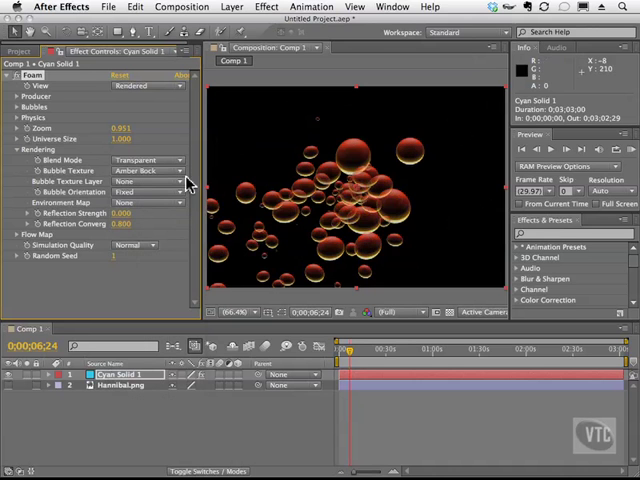
{"action": "left_click", "coordinate": [181, 171]}
{"action": "left_click", "coordinate": [160, 236]}
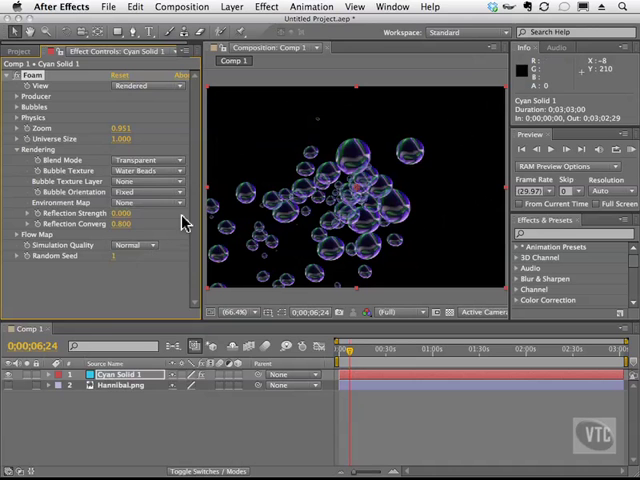
{"action": "left_click", "coordinate": [181, 171]}
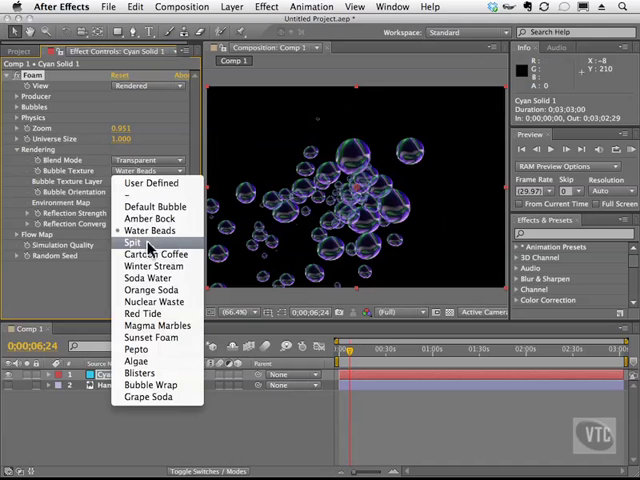
{"action": "left_click", "coordinate": [155, 254]}
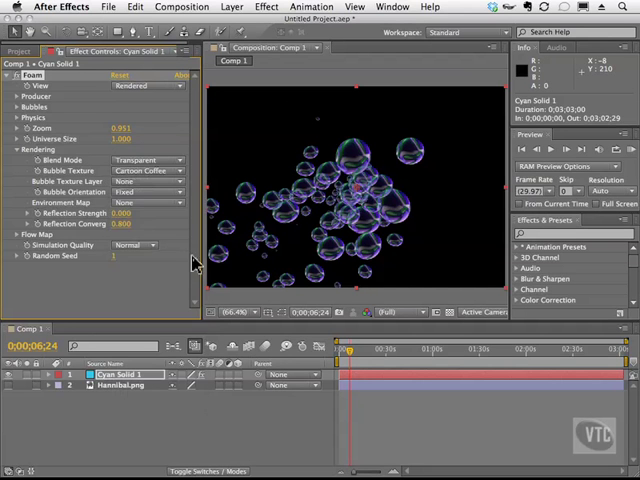
- Apply the Winter Stream bubble texture and reopen the texture presets
{"action": "left_click", "coordinate": [180, 182]}
{"action": "left_click", "coordinate": [180, 171]}
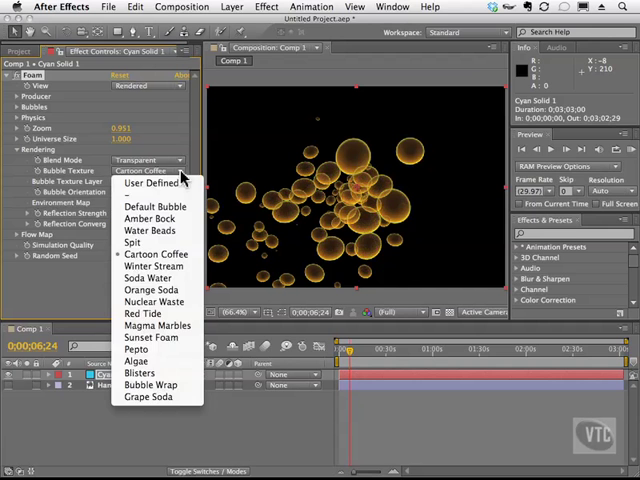
{"action": "left_click", "coordinate": [153, 266]}
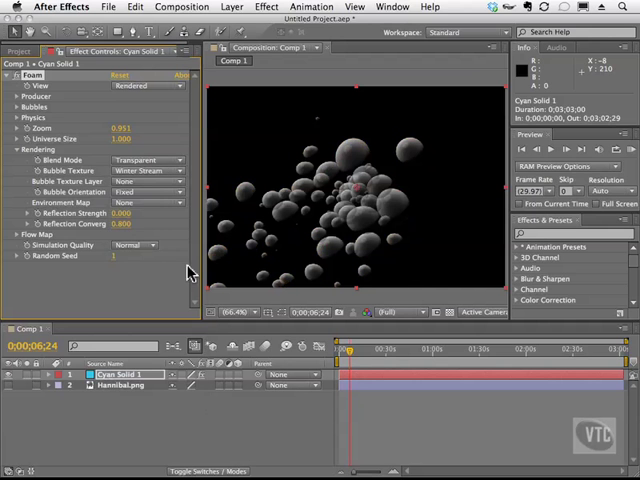
{"action": "left_click", "coordinate": [182, 171]}
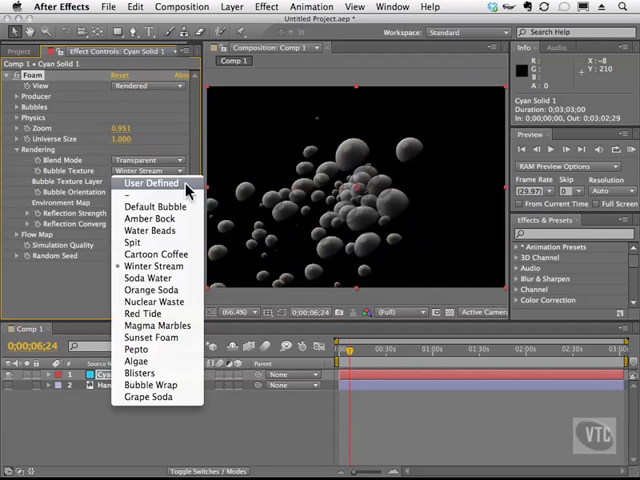
- Set Bubble Texture to User Defined and try Cyan Solid 1, then Hannibal.png as the texture layer
{"action": "left_click", "coordinate": [188, 186]}
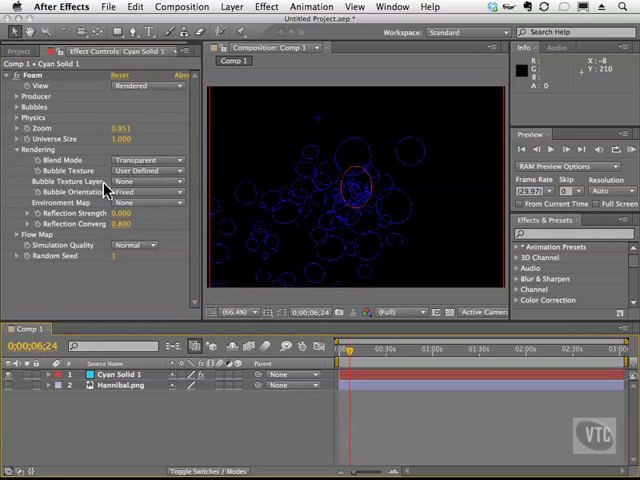
{"action": "left_click", "coordinate": [180, 181]}
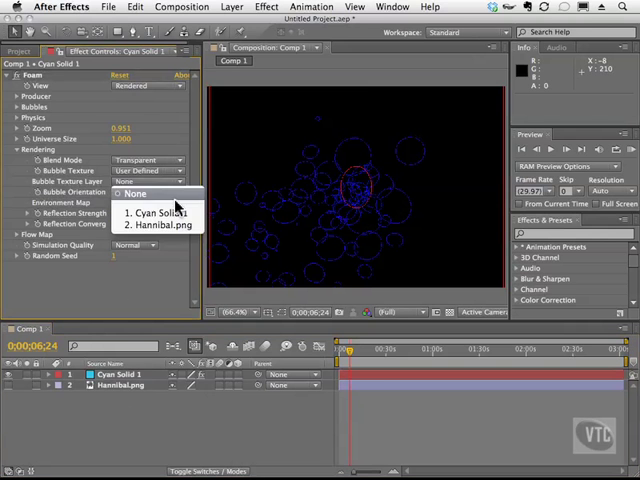
{"action": "left_click", "coordinate": [185, 215]}
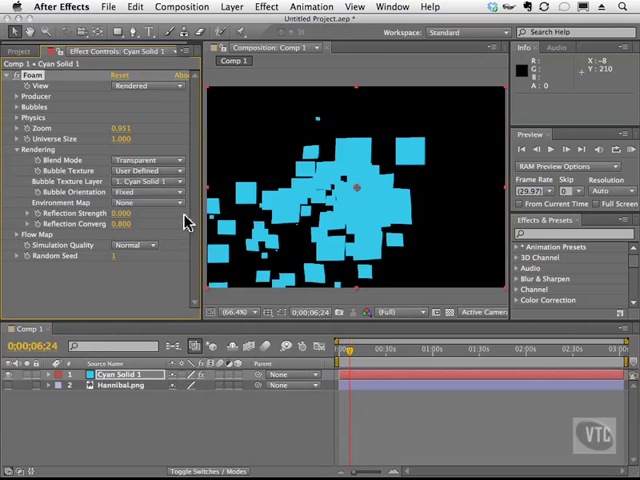
{"action": "left_click", "coordinate": [180, 181]}
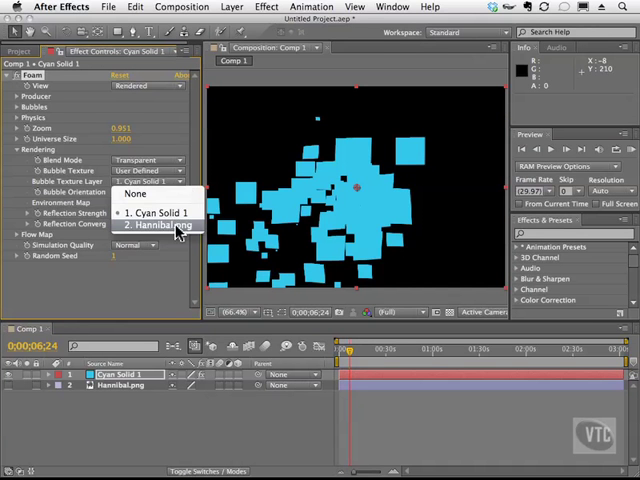
{"action": "left_click", "coordinate": [165, 224]}
{"action": "mouse_move", "coordinate": [347, 350]}
{"action": "left_mouse_down"}
{"action": "mouse_move", "coordinate": [460, 355]}
{"action": "mouse_move", "coordinate": [357, 358]}
{"action": "mouse_move", "coordinate": [435, 358]}
{"action": "mouse_move", "coordinate": [366, 362]}
{"action": "left_mouse_up"}
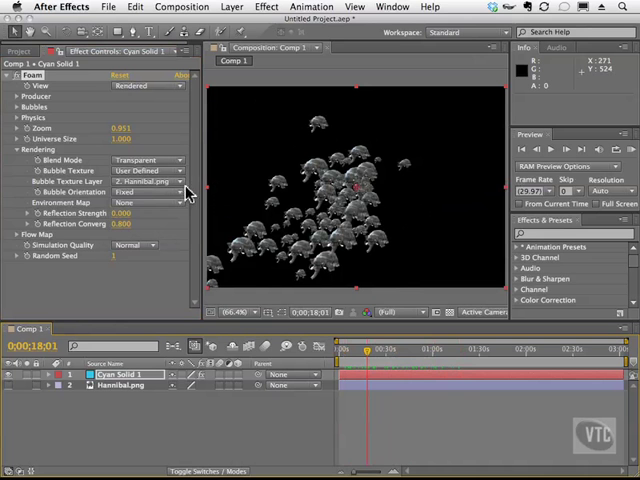
- Settle on Cyan Solid 1 as the bubble texture layer and preview the cyan squares
{"action": "left_click", "coordinate": [183, 182]}
{"action": "left_click", "coordinate": [150, 208]}
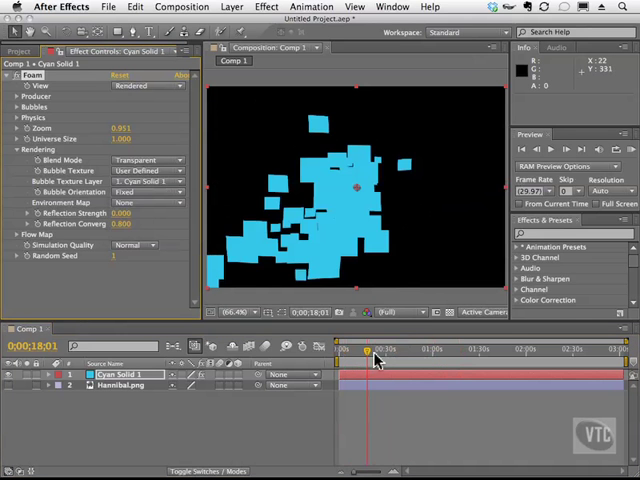
{"action": "mouse_move", "coordinate": [368, 352]}
{"action": "left_mouse_down"}
{"action": "mouse_move", "coordinate": [385, 362]}
{"action": "mouse_move", "coordinate": [450, 358]}
{"action": "mouse_move", "coordinate": [348, 358]}
{"action": "mouse_move", "coordinate": [425, 352]}
{"action": "mouse_move", "coordinate": [352, 352]}
{"action": "mouse_move", "coordinate": [380, 356]}
{"action": "mouse_move", "coordinate": [362, 356]}
{"action": "mouse_move", "coordinate": [366, 352]}
{"action": "left_mouse_up"}
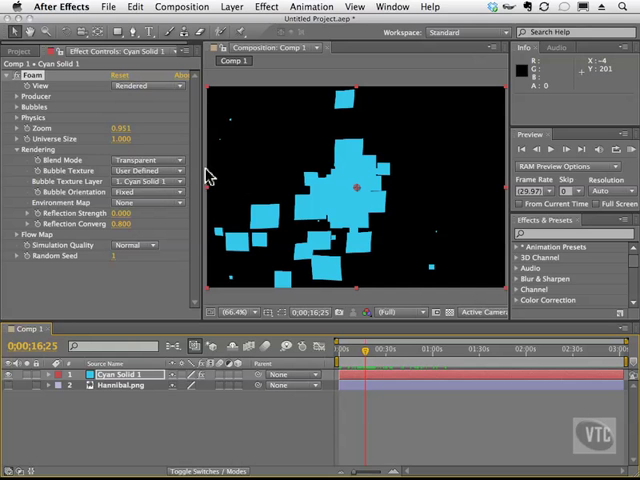
- Drag Cyan Solid 1 a few pixels left and down, to about 358.5, 250.5
{"action": "mouse_move", "coordinate": [364, 182]}
{"action": "left_mouse_down"}
{"action": "mouse_move", "coordinate": [300, 205]}
{"action": "mouse_move", "coordinate": [360, 192]}
{"action": "mouse_move", "coordinate": [310, 195]}
{"action": "left_mouse_up"}
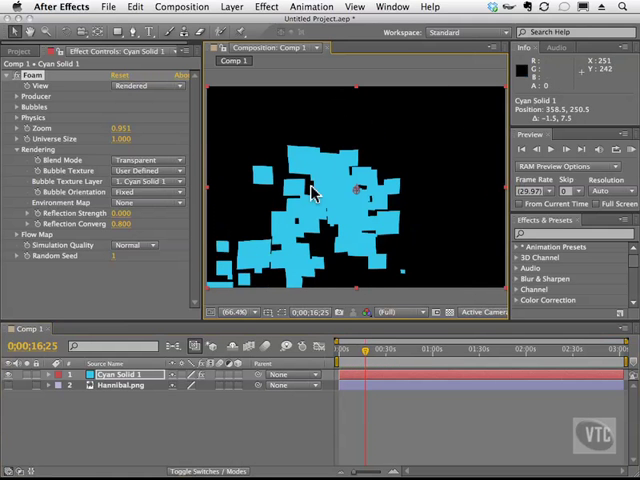